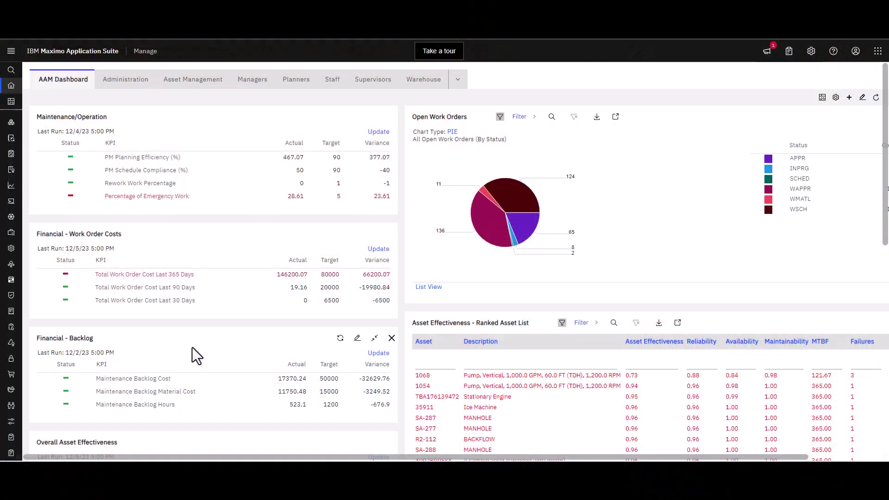
Step: Expand Planning in the side navigation and open the Inspection Form Library
mouse_move(19, 288)
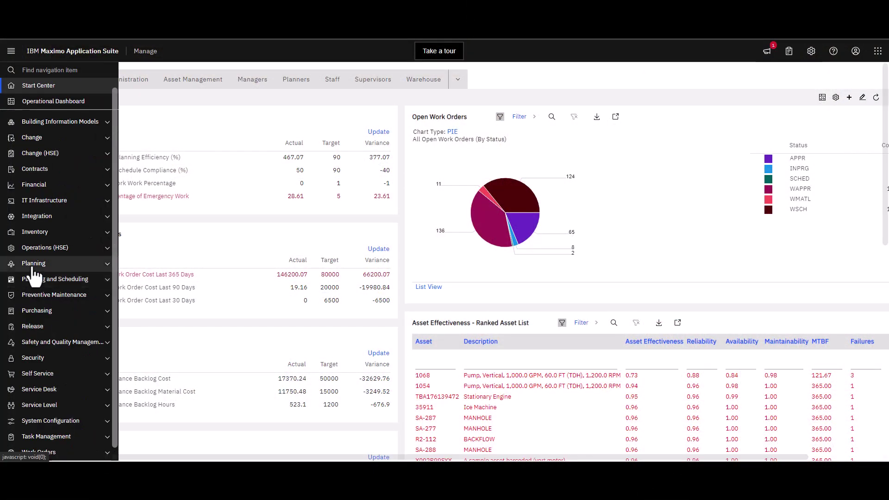
left_click(34, 266)
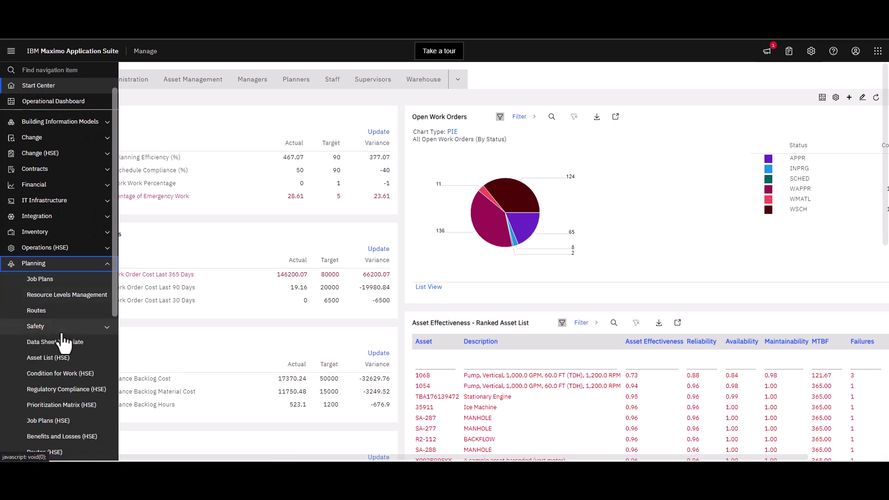
scroll(65, 340, "down", 3)
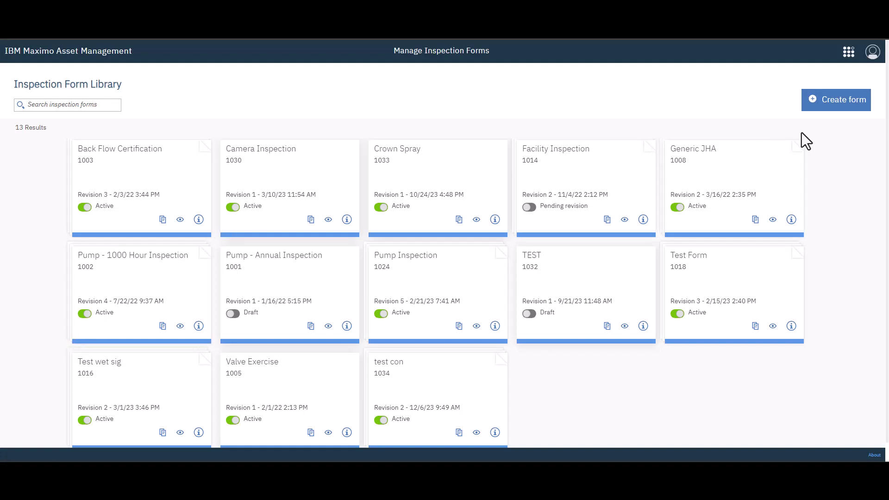
Step: Create a new inspection form named 'Conditional Form'
left_click(829, 105)
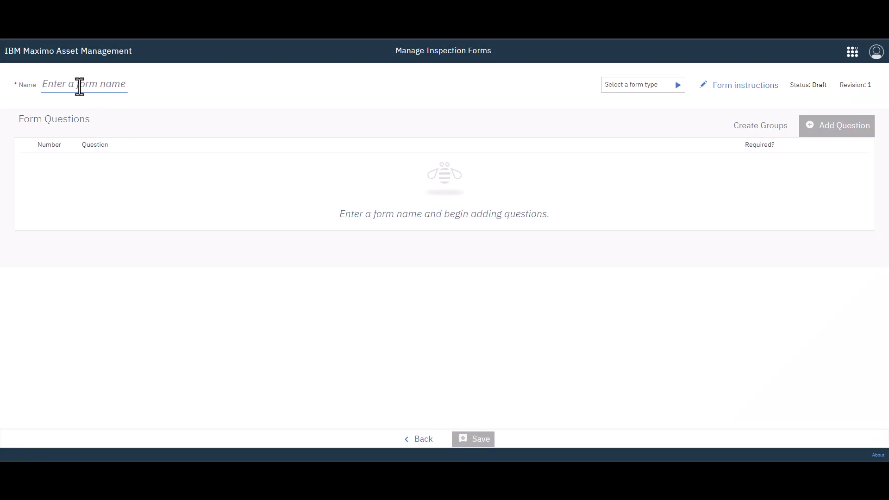
type("Condition")
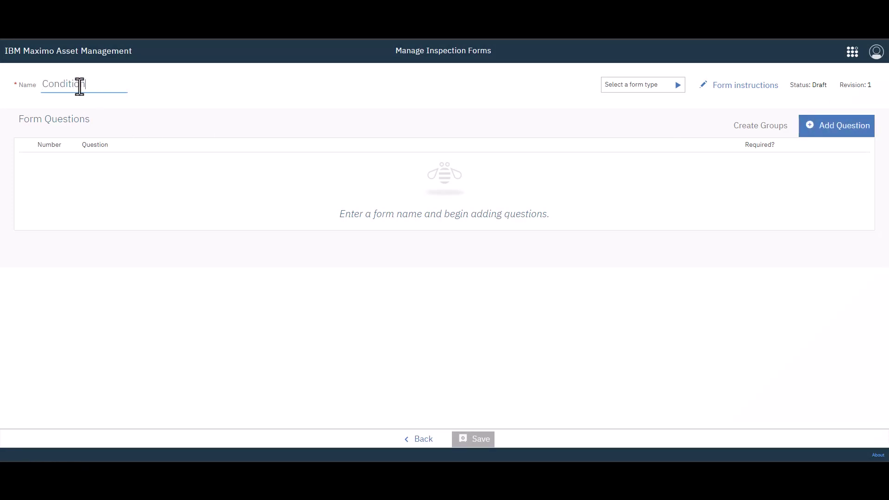
type("al Form")
Step: Add the question 'What is the condition of the facility?', correcting the misspelled first word
left_click(836, 132)
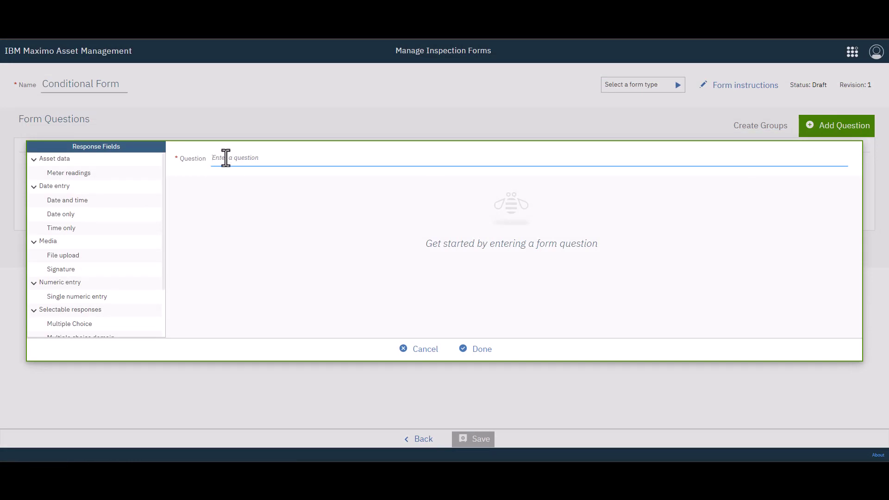
type("Wa")
type("h is the condition of t")
type("he faci")
type("lity")
type("?")
double_click(219, 157)
type("What")
Step: Add one multiple-choice response described 'Select a condition' with first option Good
left_click(85, 323)
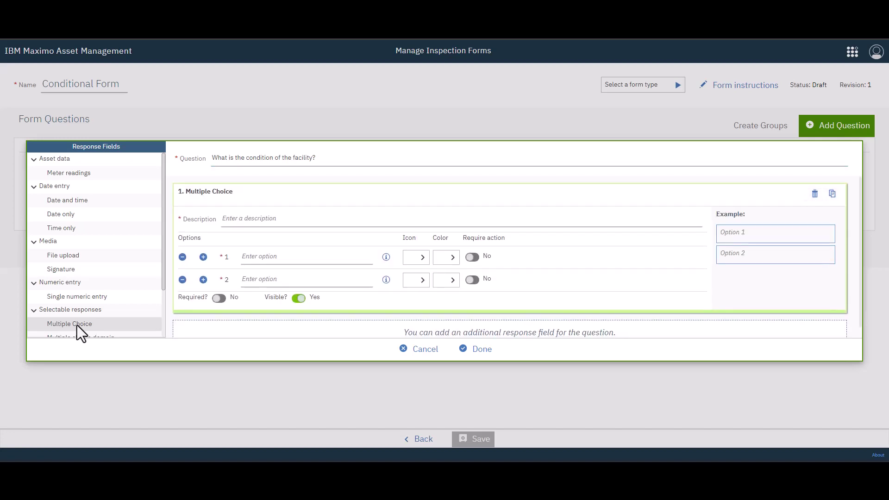
left_click(77, 326)
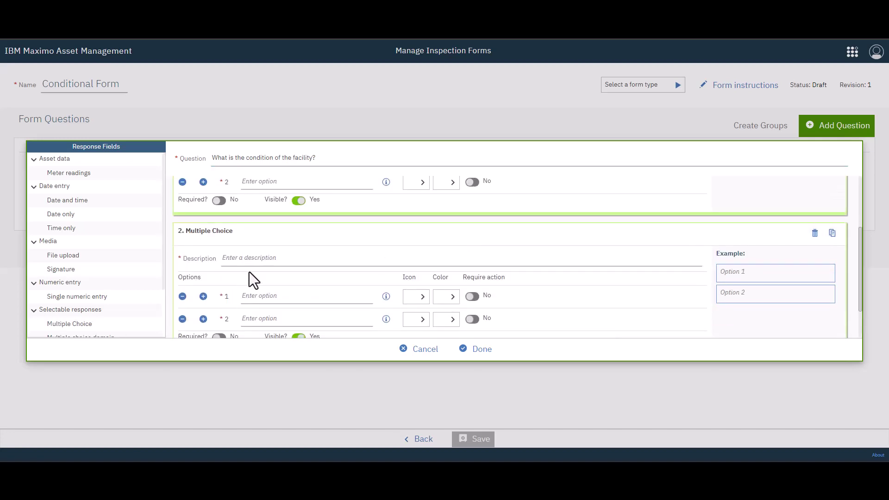
left_click(815, 234)
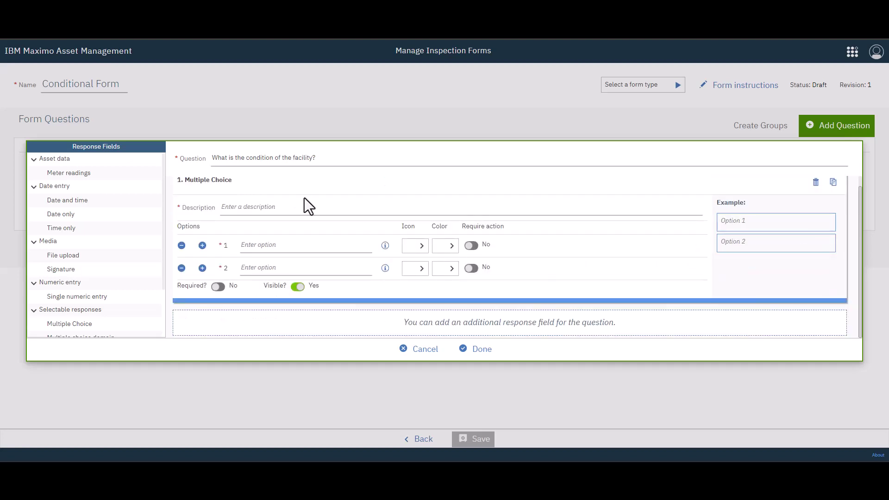
left_click(258, 207)
type("Sele")
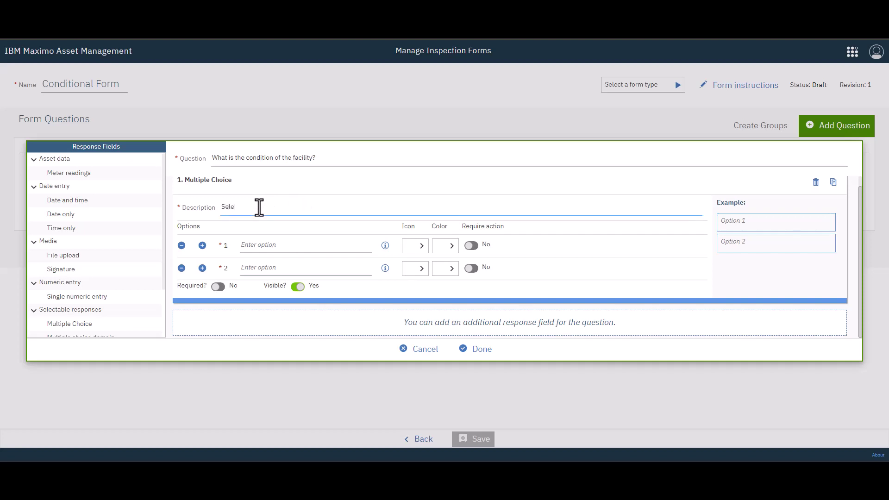
type("ct a dondition")
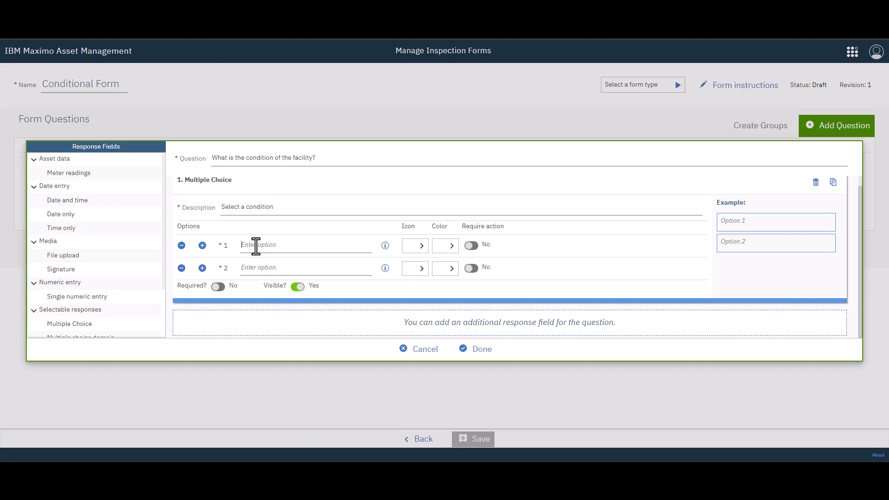
type("Good")
Step: Give the Good option a thumbs-up icon in light green
left_click(423, 248)
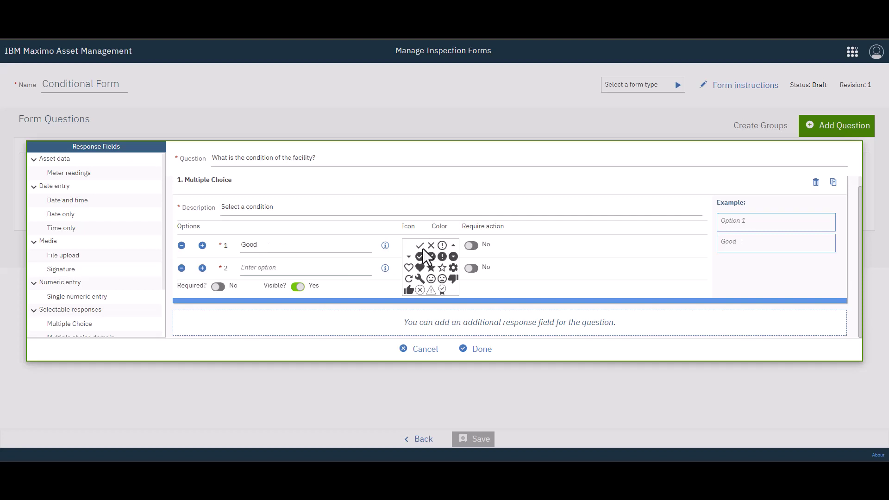
left_click(408, 290)
left_click(451, 245)
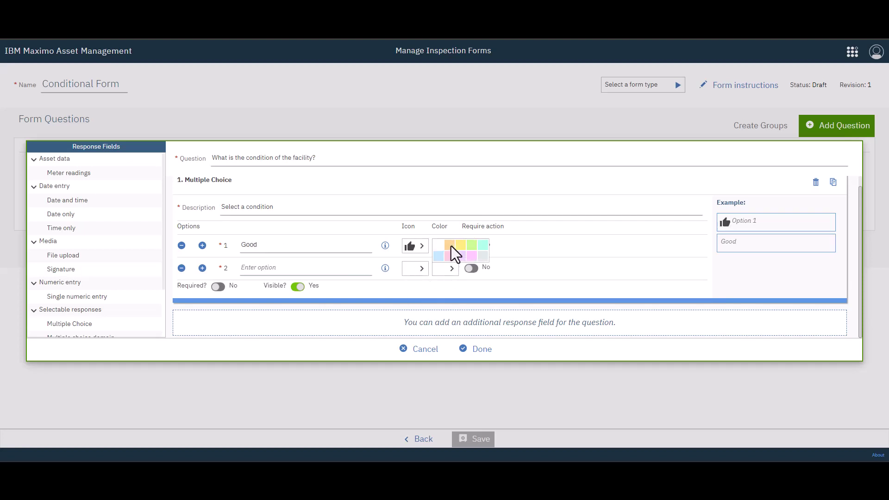
left_click(469, 244)
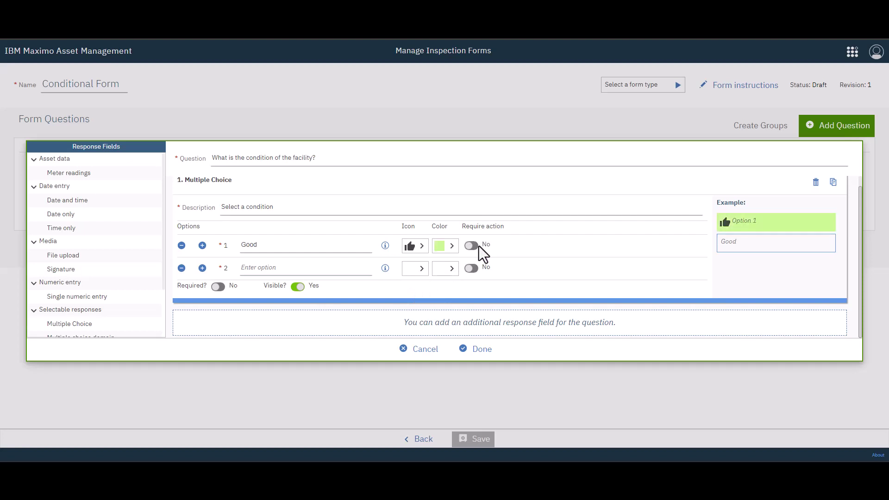
Step: Add a Bad option with a pink thumbs-down icon
left_click(274, 269)
type("Bad")
left_click(422, 269)
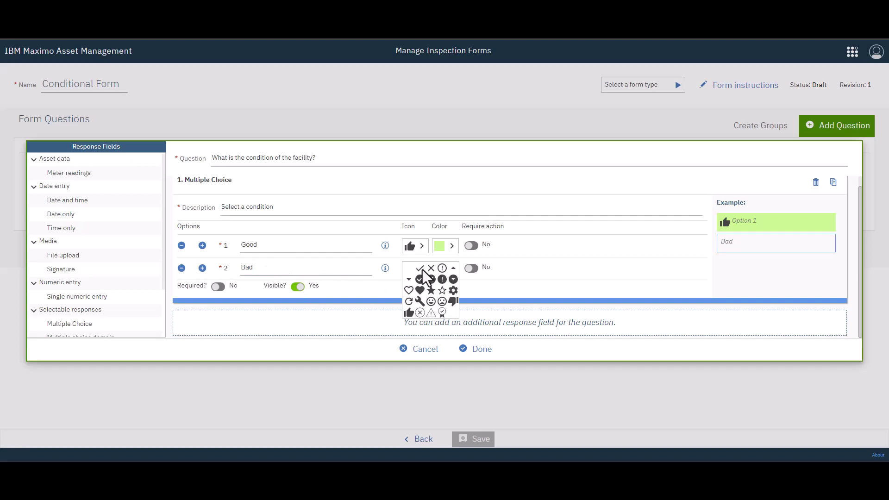
left_click(453, 301)
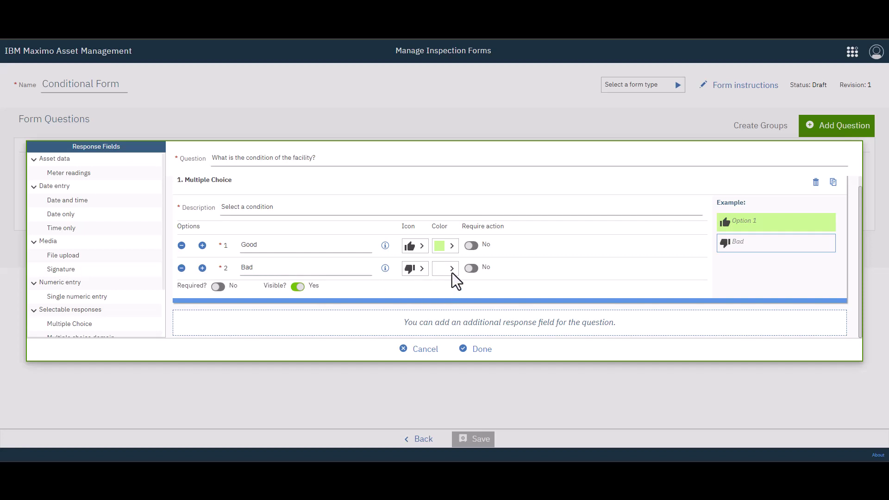
left_click(451, 269)
left_click(448, 279)
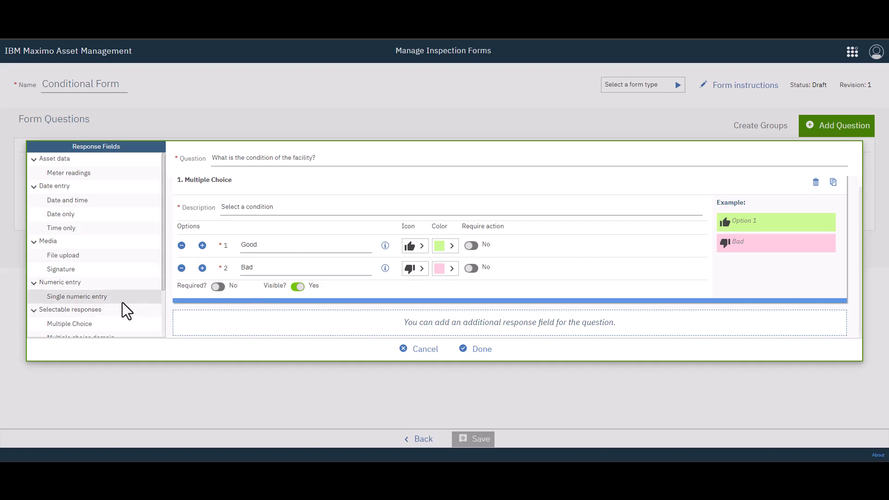
Step: Add a hidden text response 'Tell us more about what is bad' and finish the question
scroll(122, 302, "down", 3)
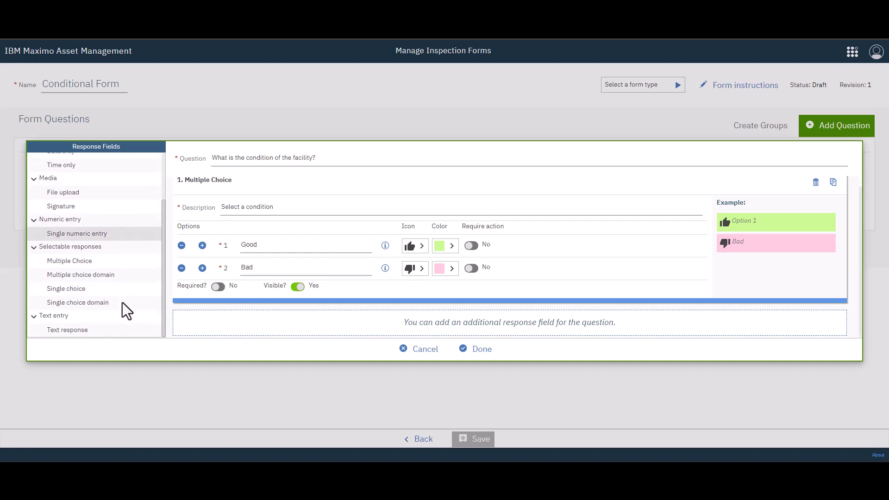
left_click(65, 331)
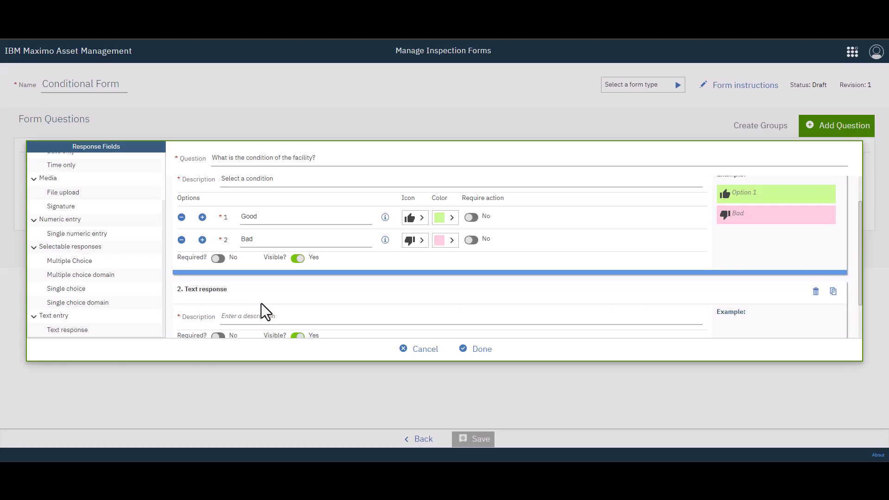
scroll(261, 304, "down", 1)
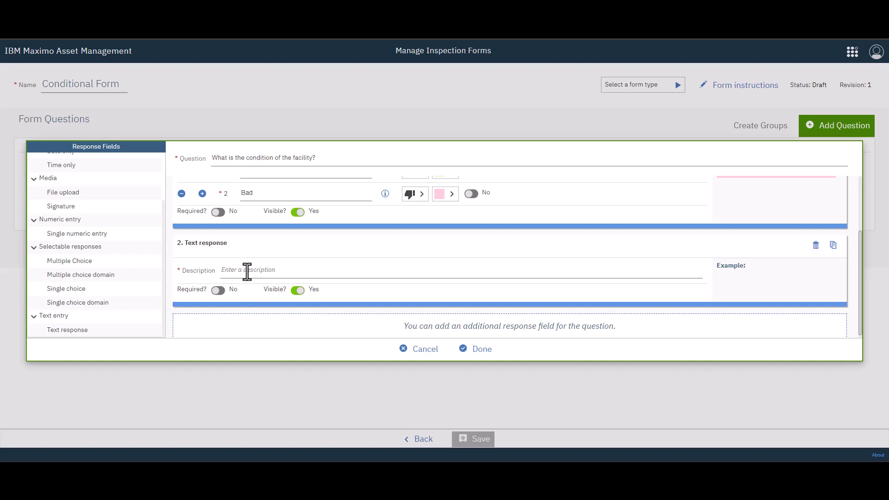
left_click(247, 272)
type("Tel")
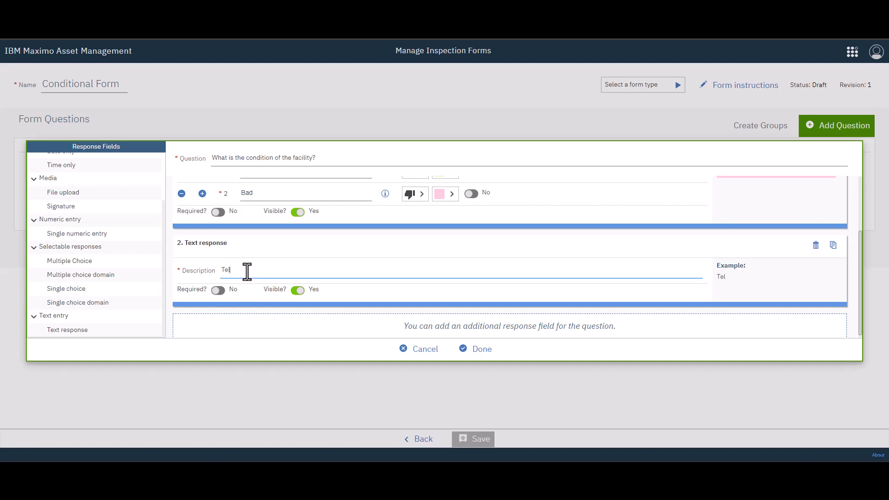
type("l us more about what is bad.")
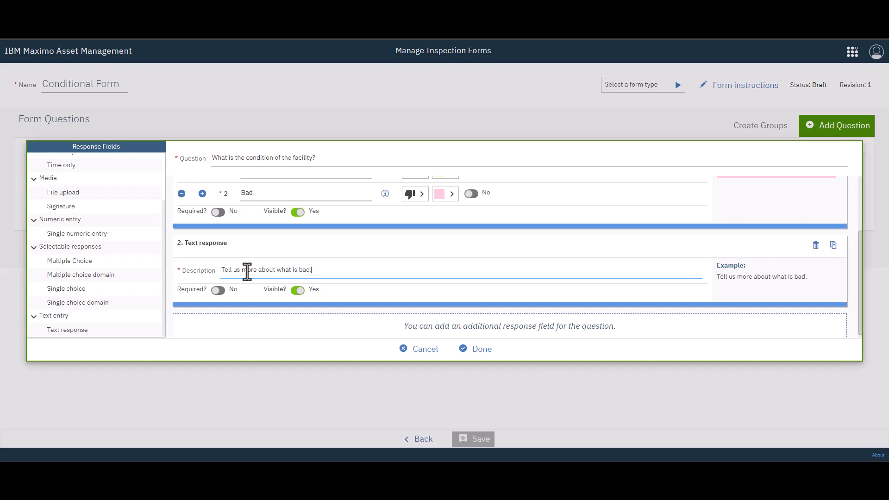
left_click(297, 290)
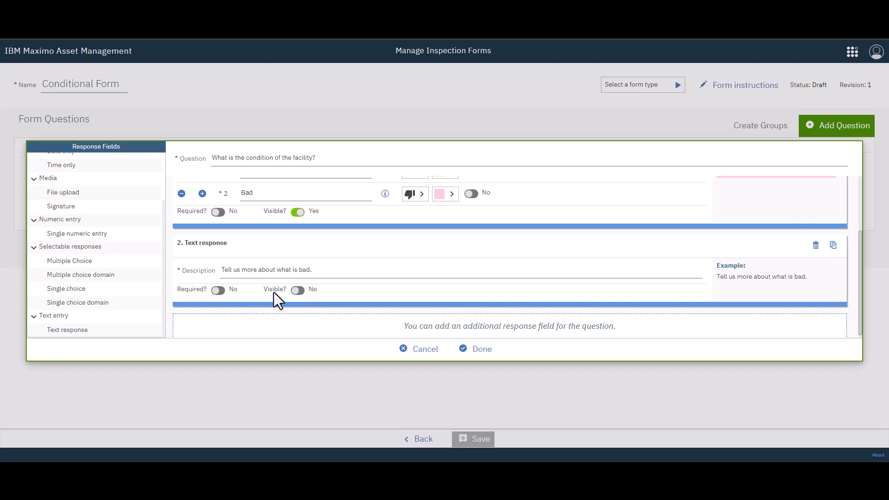
scroll(274, 293, "down", 1)
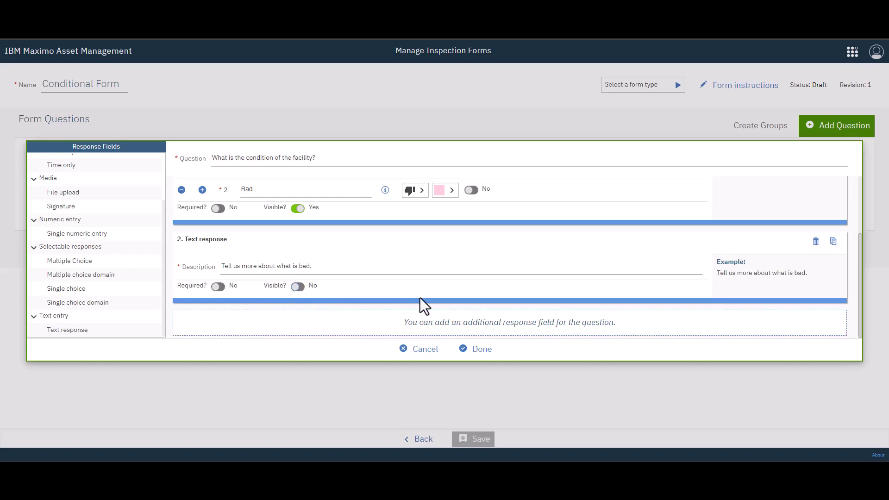
left_click(482, 351)
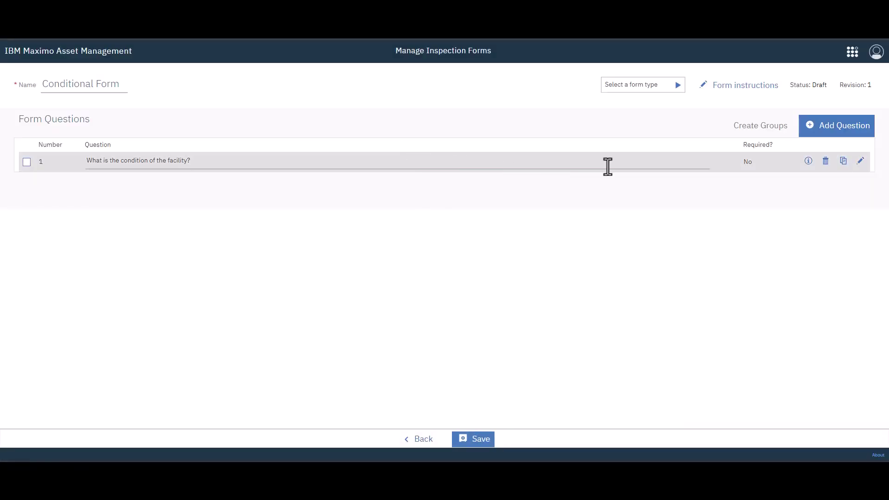
Step: Save the Conditional Form as draft revision 1
left_click(477, 440)
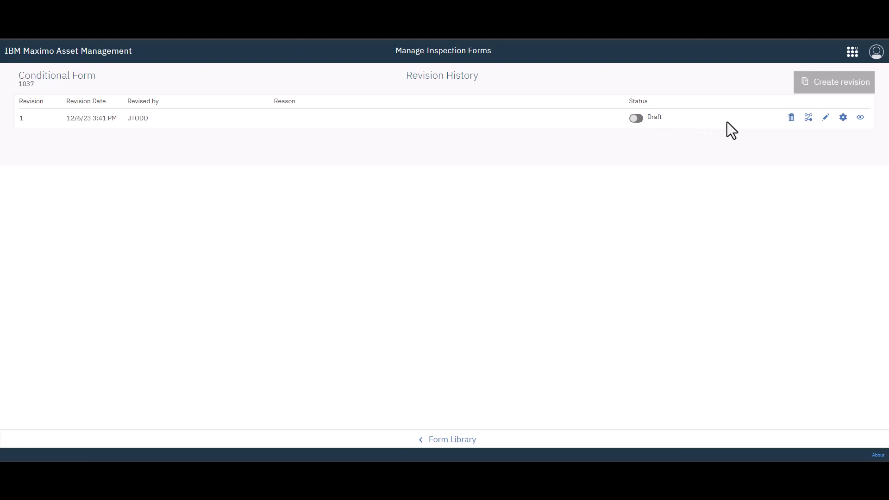
Step: Add a condition on 'Select a condition': answer Bad makes field 1.02 visible and required
left_click(808, 118)
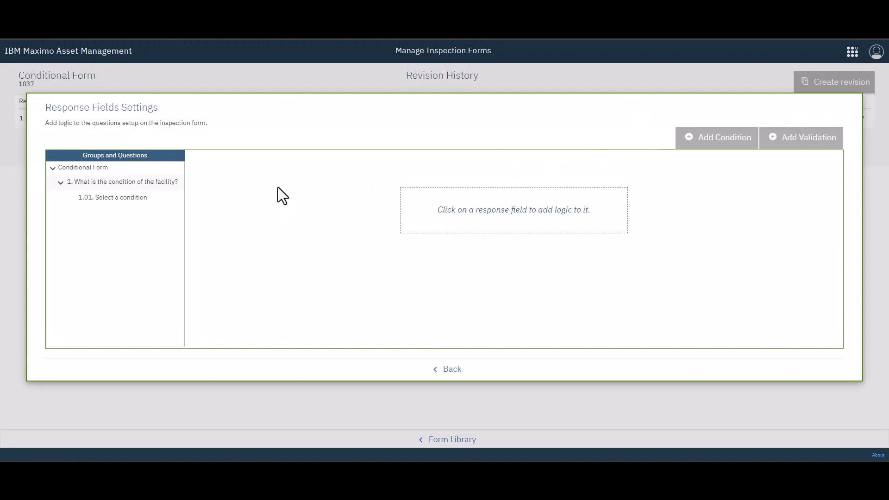
left_click(127, 199)
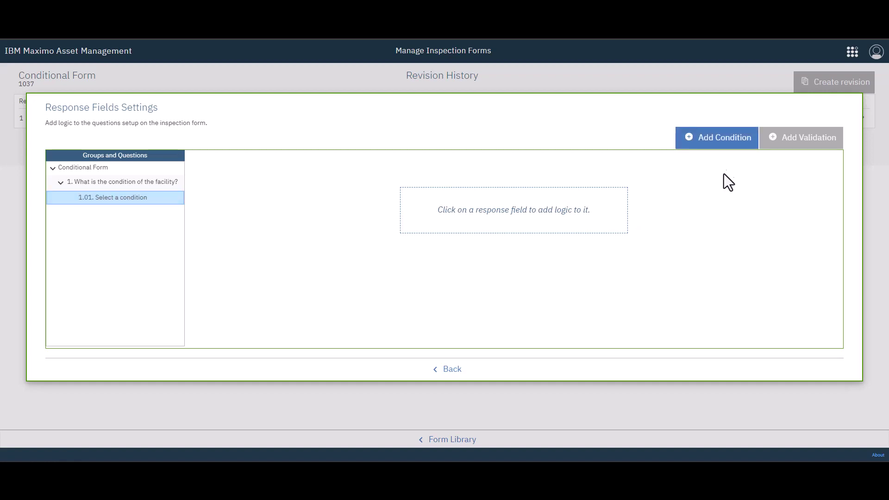
left_click(715, 145)
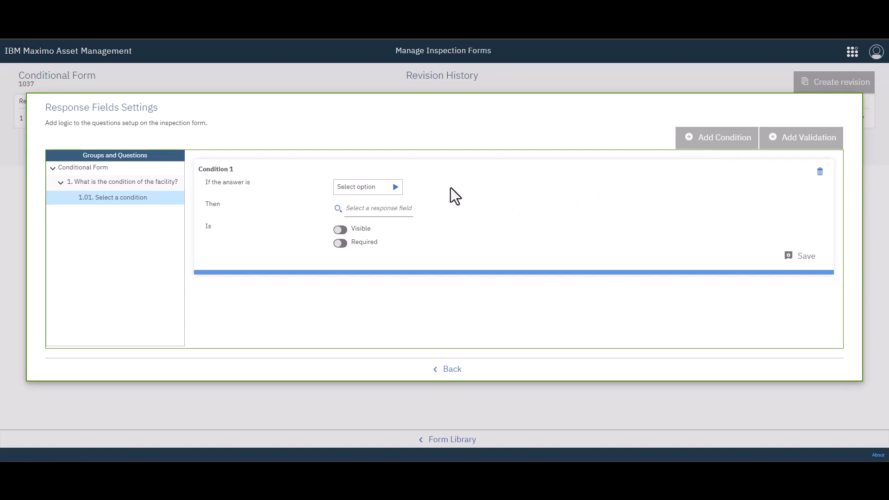
left_click(396, 188)
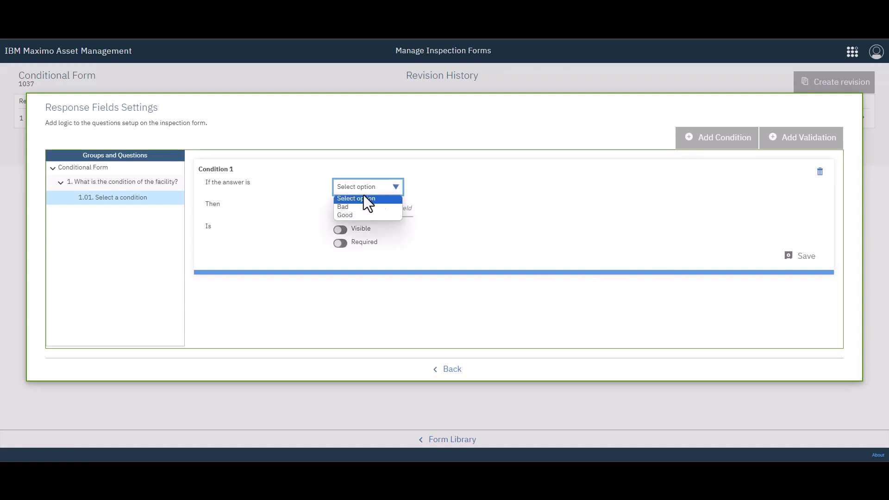
left_click(352, 207)
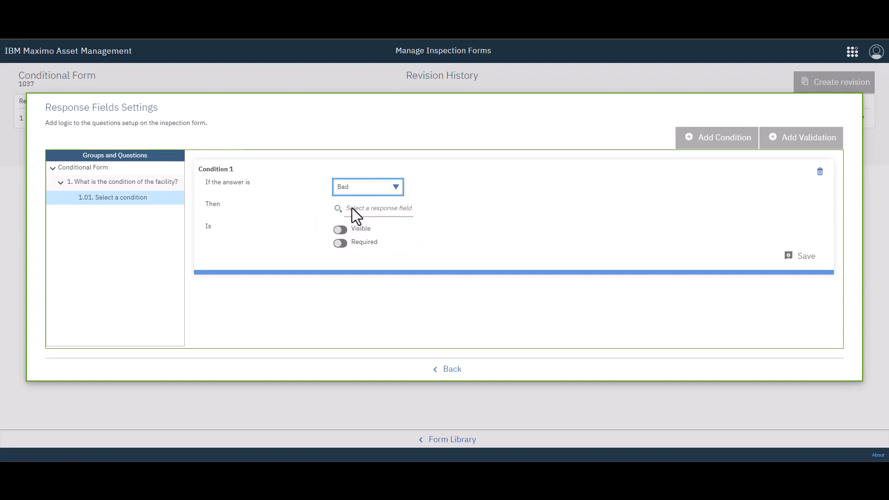
left_click(338, 208)
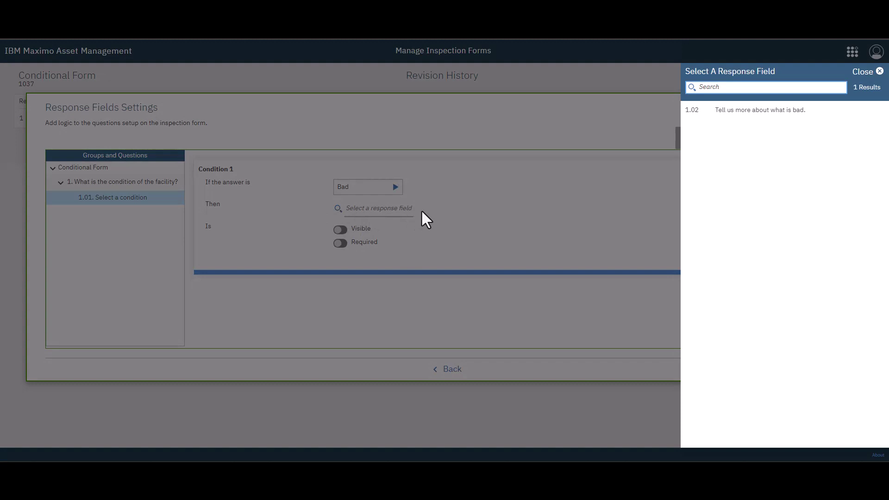
left_click(750, 113)
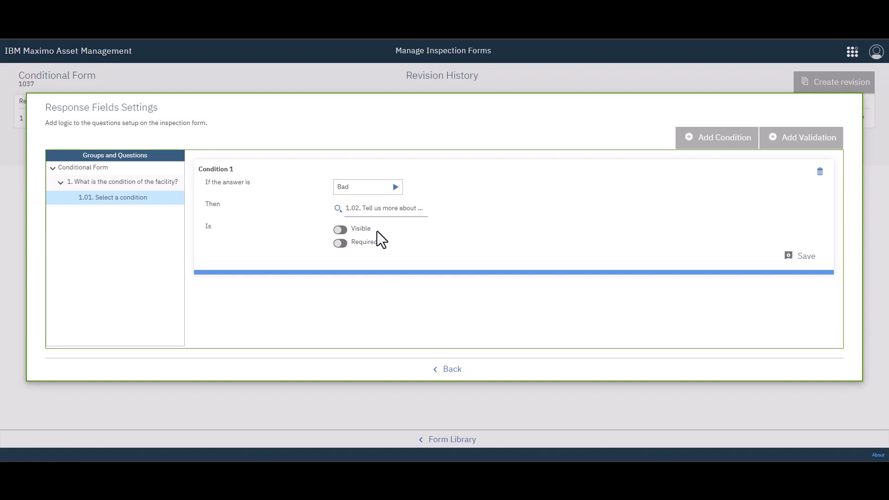
left_click(340, 244)
left_click(804, 260)
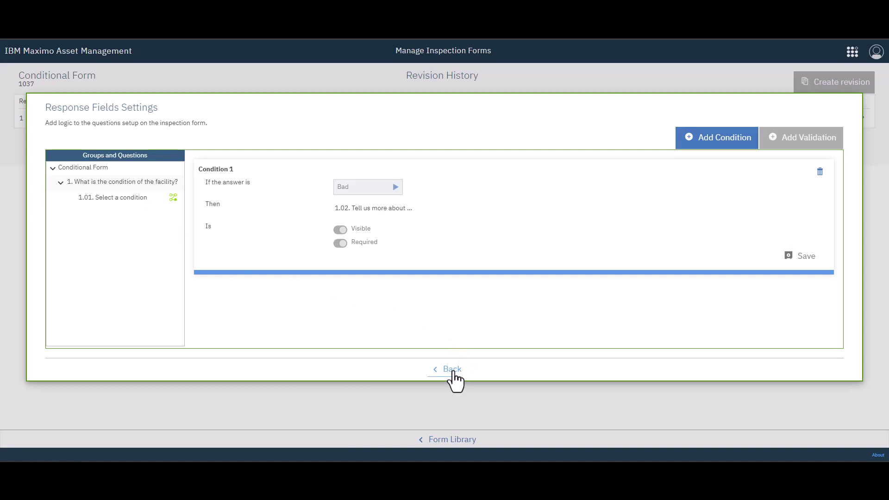
Step: Set the form revision to Active and go to Work Orders > Role Based Applications > Inspections
left_click(454, 371)
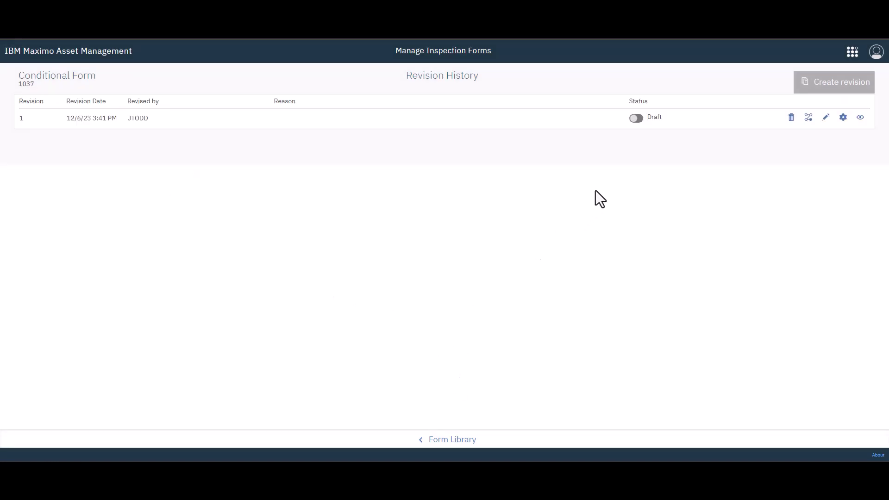
left_click(637, 118)
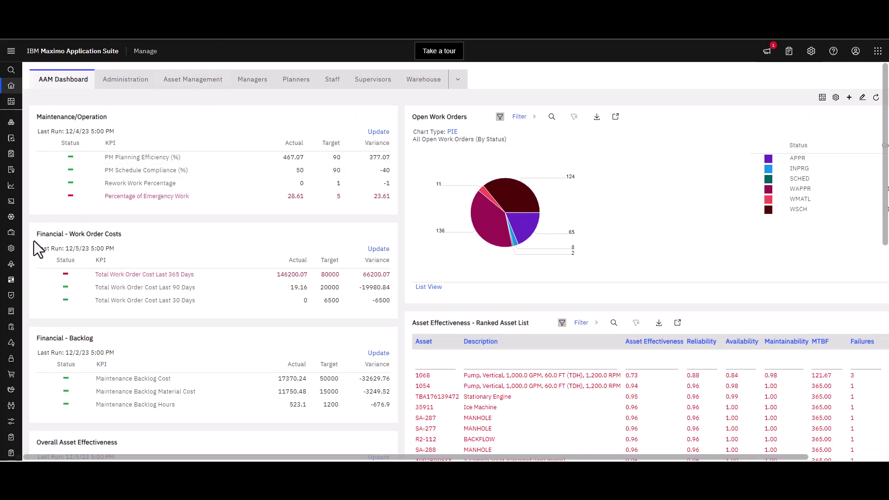
mouse_move(34, 321)
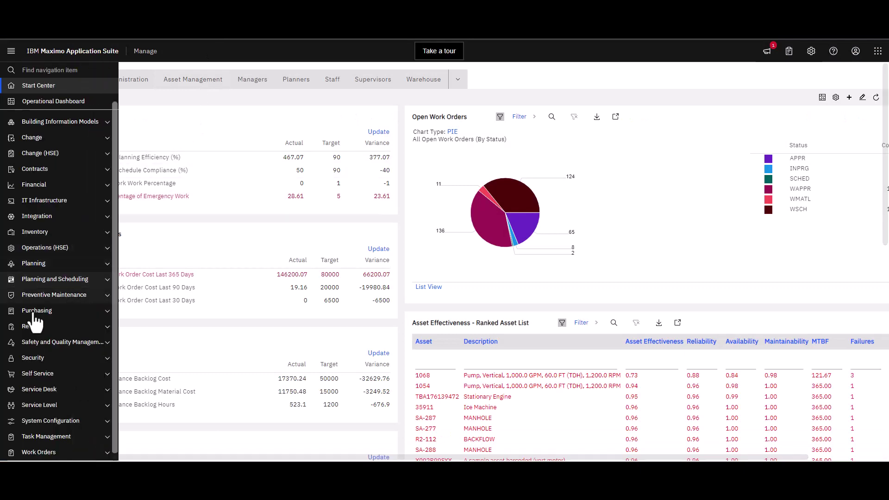
left_click(55, 452)
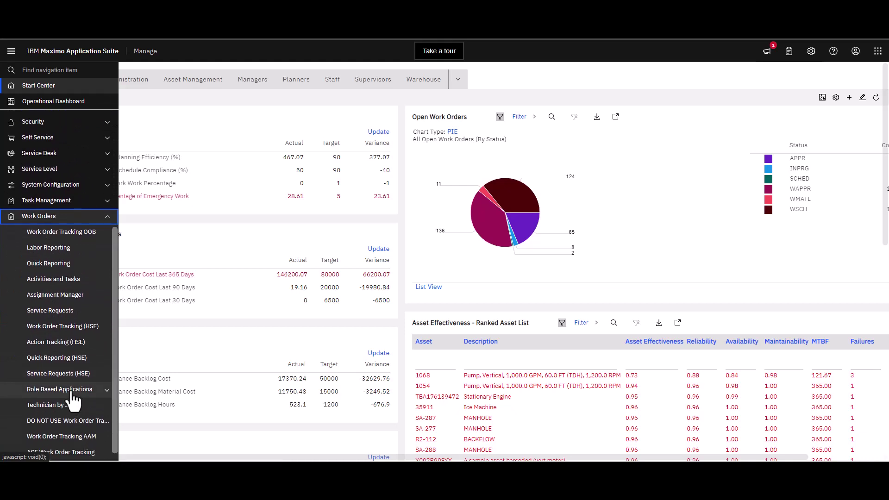
left_click(72, 406)
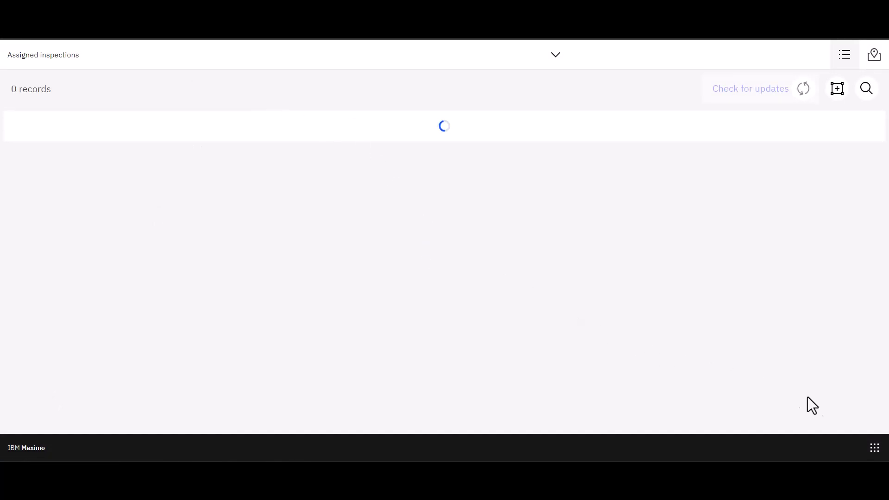
Step: Start a new inspection and search for and select location LUCE
left_click(873, 452)
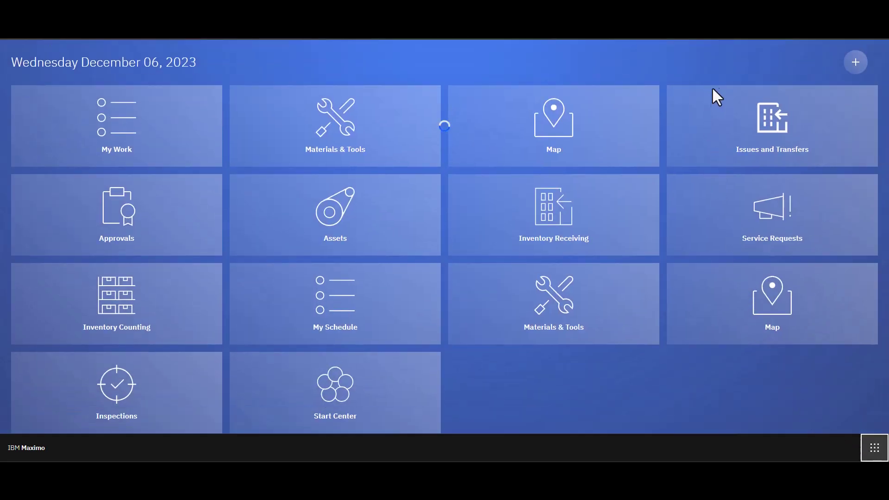
left_click(855, 65)
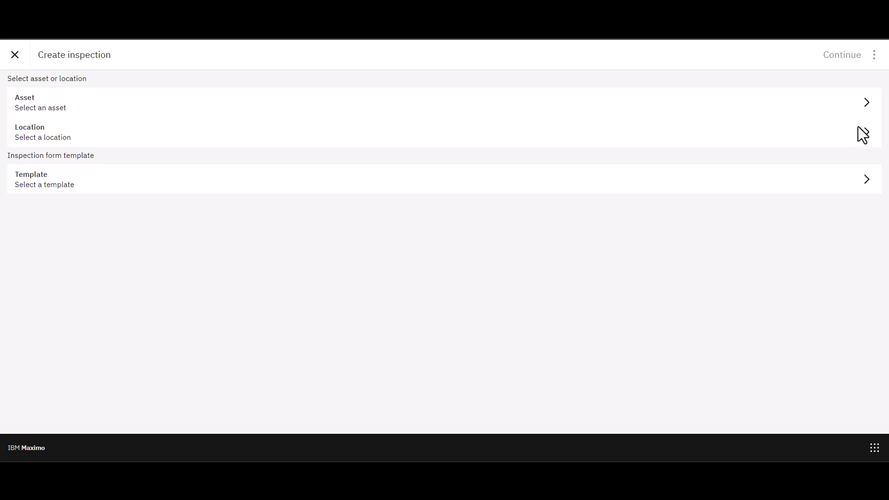
left_click(865, 139)
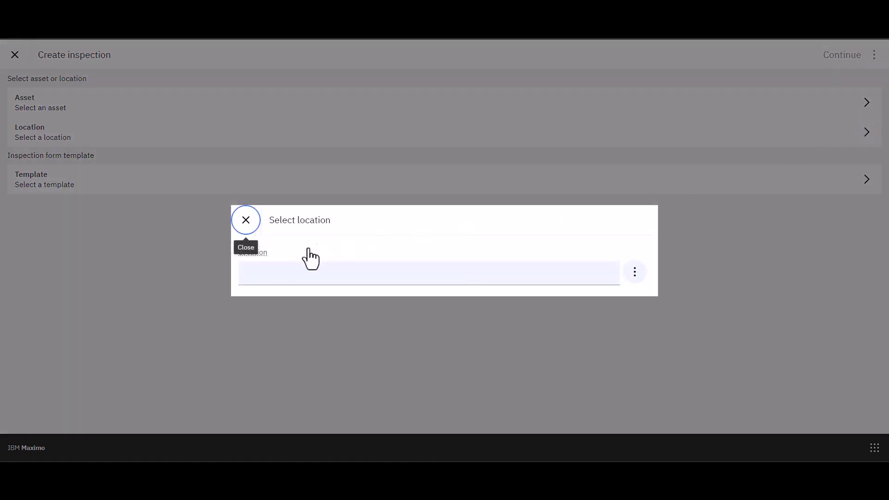
left_click(284, 274)
type("LUCE")
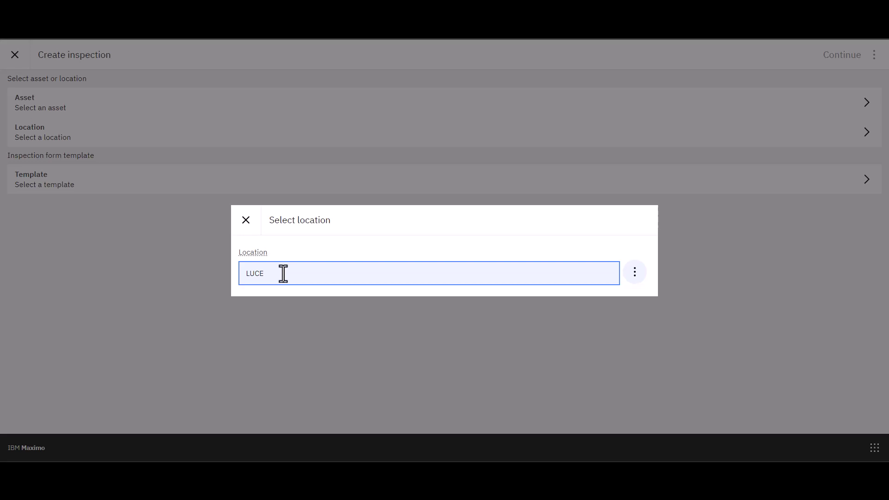
left_click(635, 273)
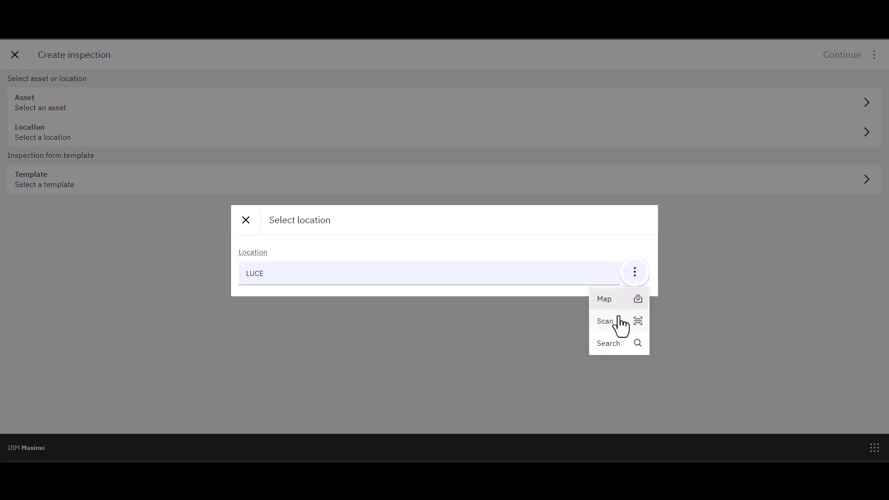
left_click(608, 352)
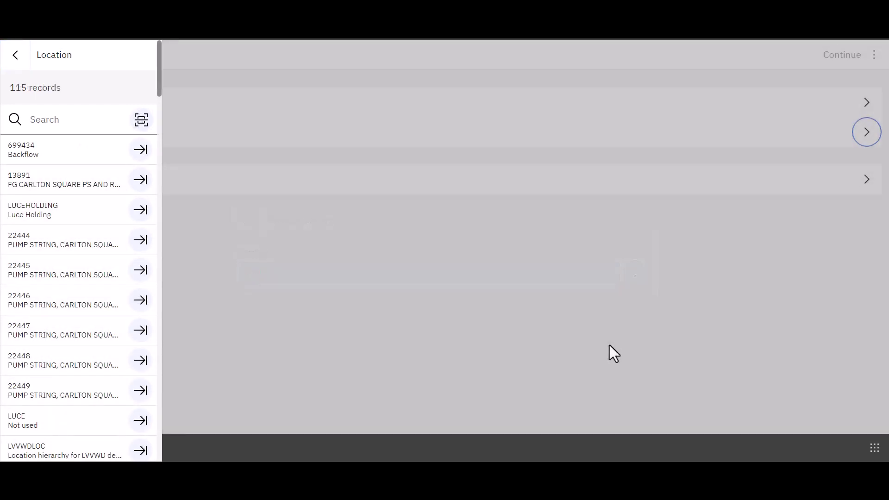
left_click(140, 420)
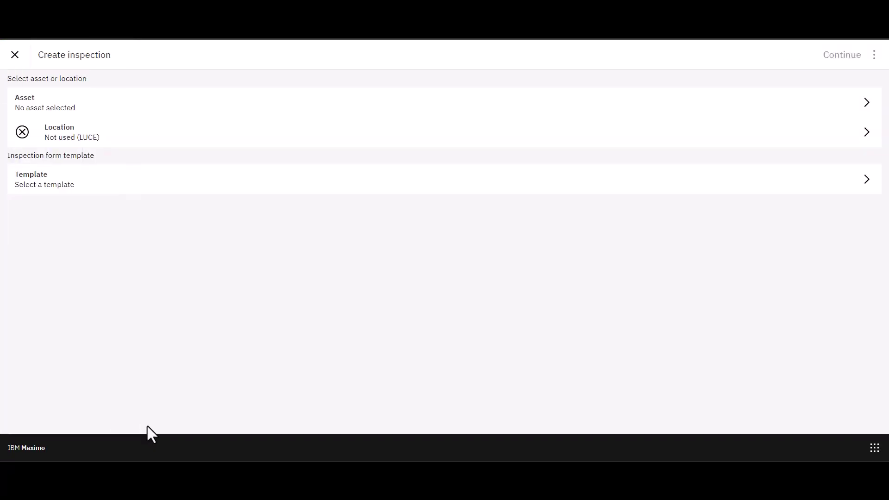
Step: Apply the Conditional Form template to the LUCE inspection and start it
left_click(856, 183)
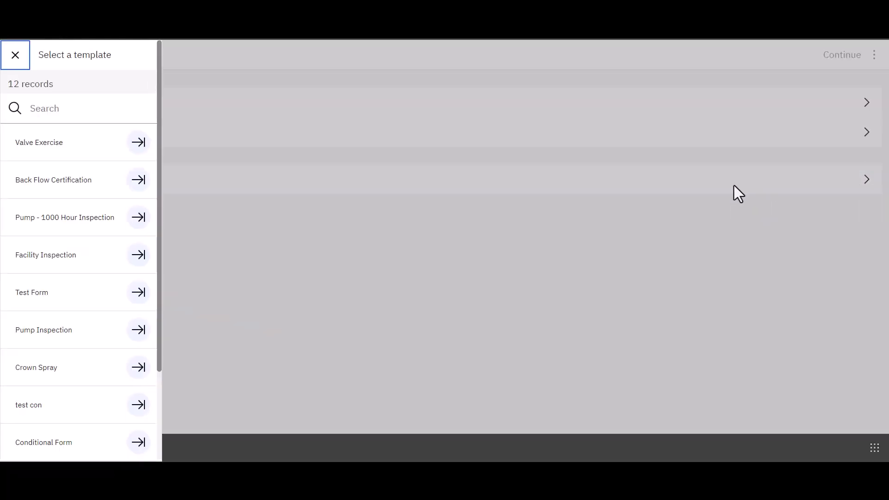
scroll(92, 301, "down", 3)
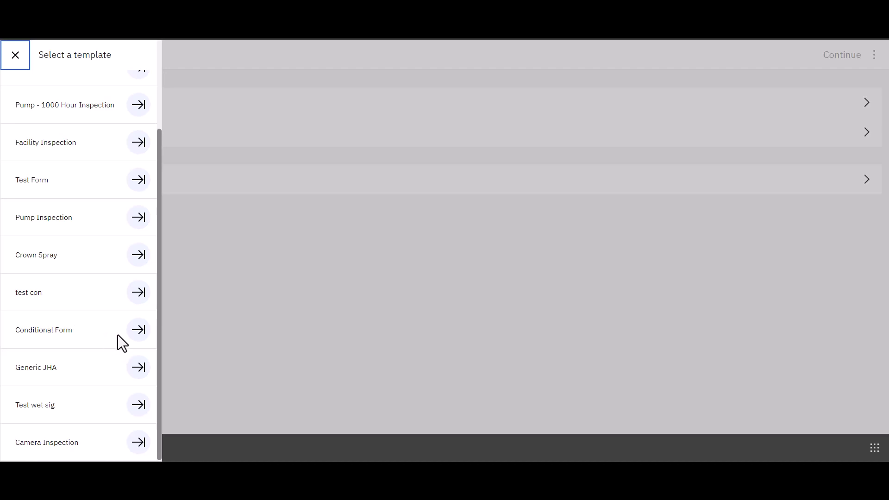
left_click(138, 330)
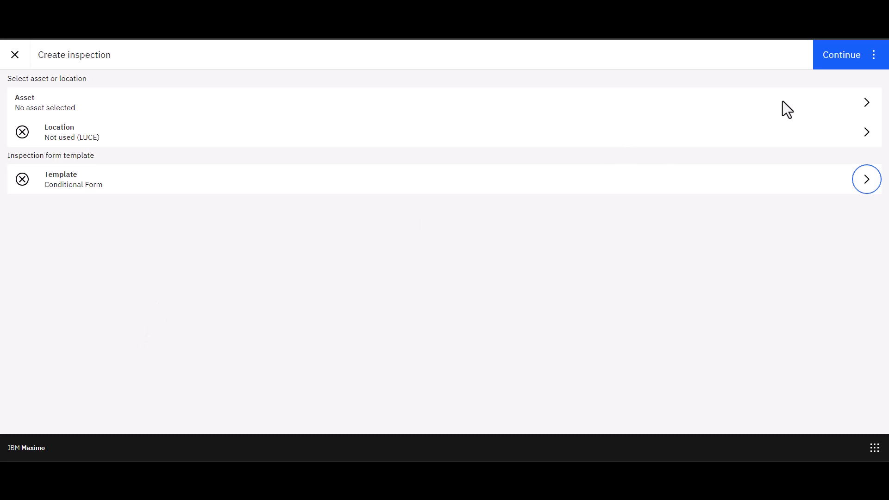
left_click(834, 62)
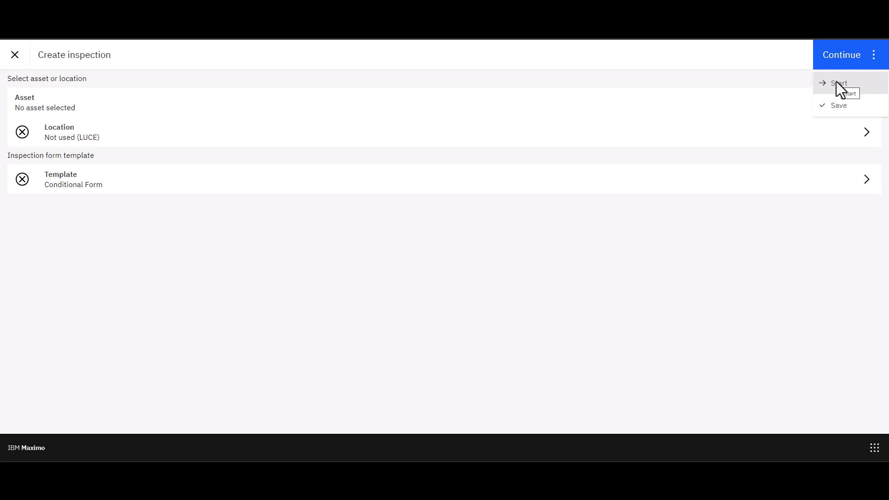
left_click(836, 82)
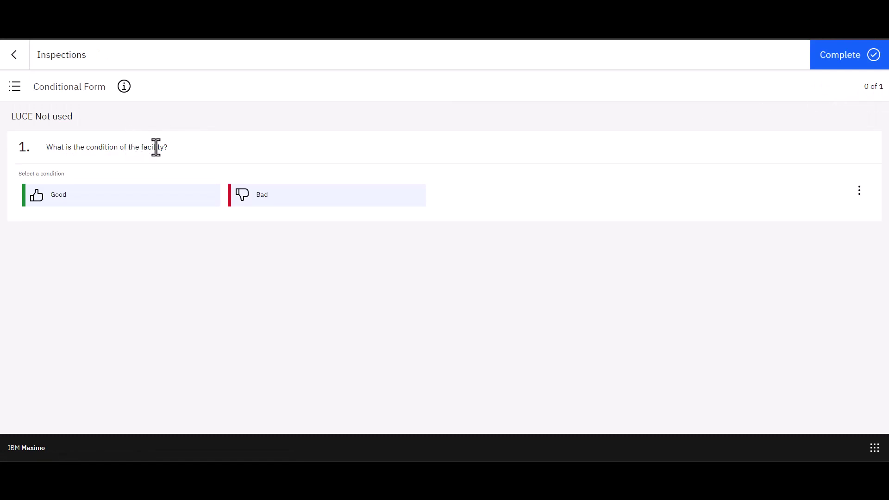
Step: Rate the LUCE facility Bad with the note 'bad means bad!' and complete the inspection
left_click(70, 206)
left_click(243, 201)
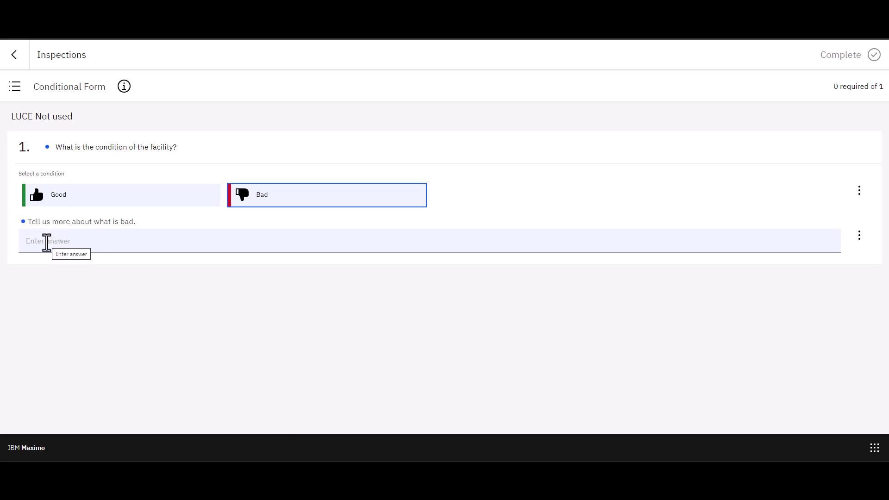
left_click(47, 242)
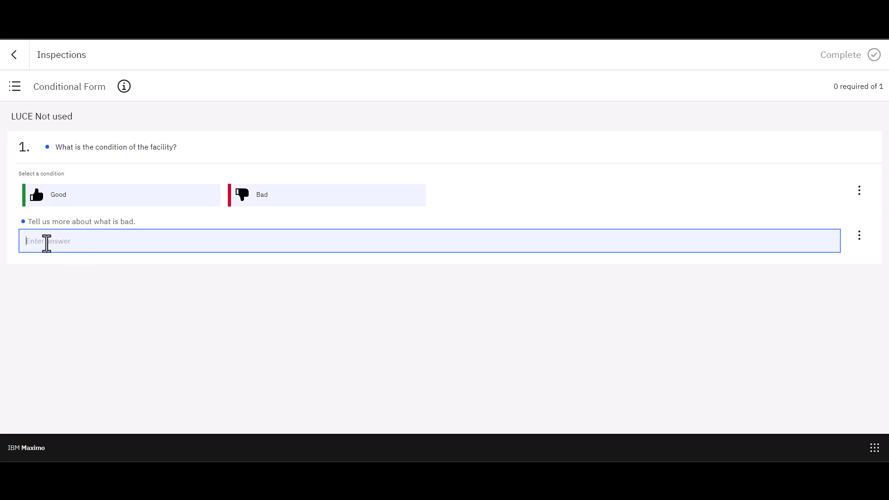
type("bad means bad!")
key("Tab")
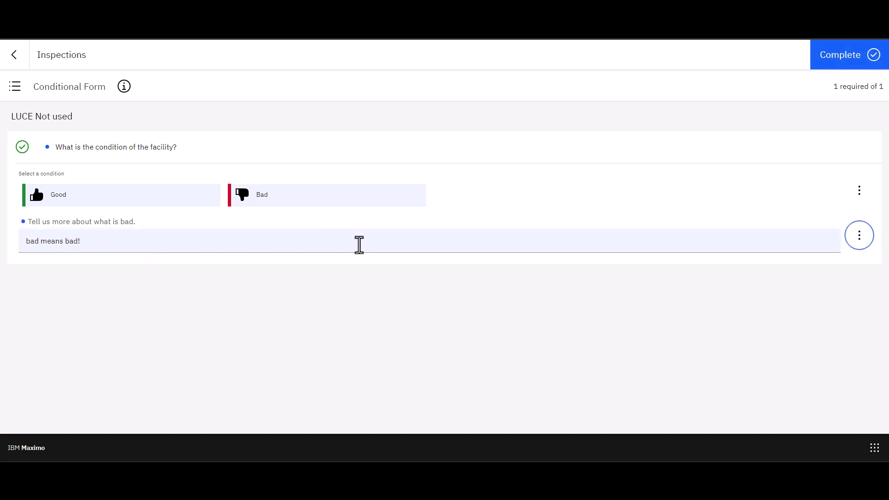
left_click(840, 69)
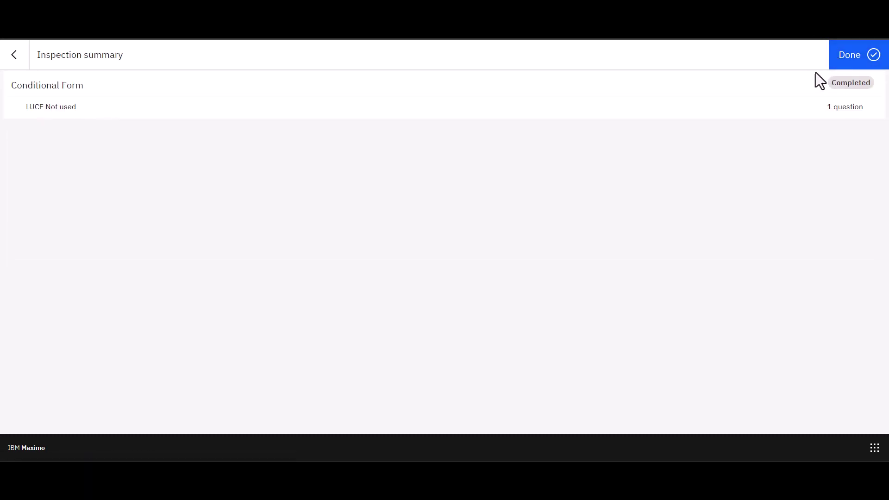
Step: Close the inspection summary and filter the inspection list to Completed
left_click(851, 66)
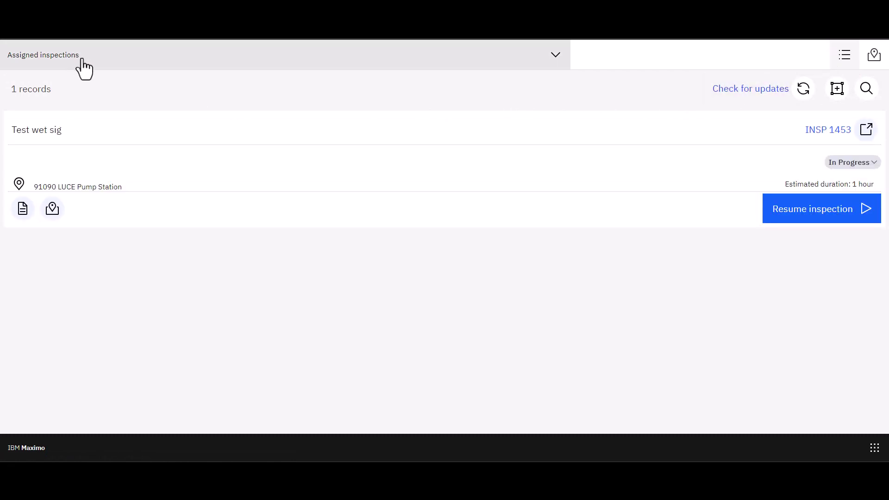
left_click(555, 57)
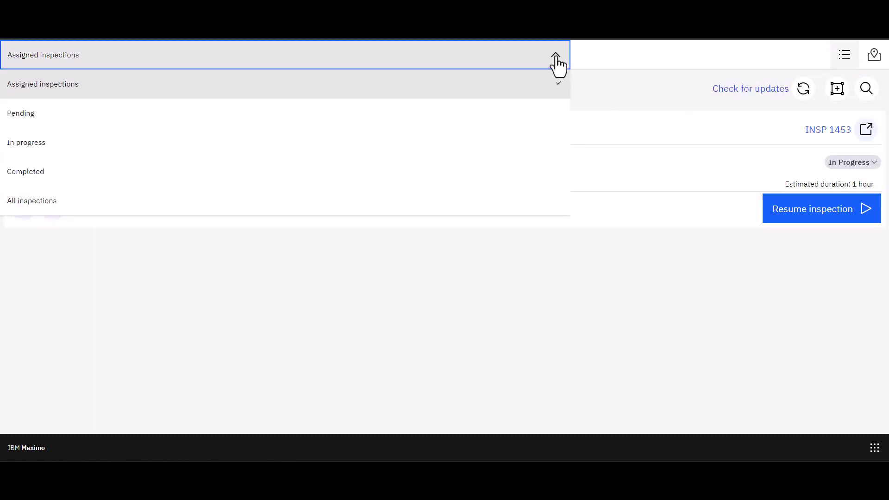
left_click(44, 170)
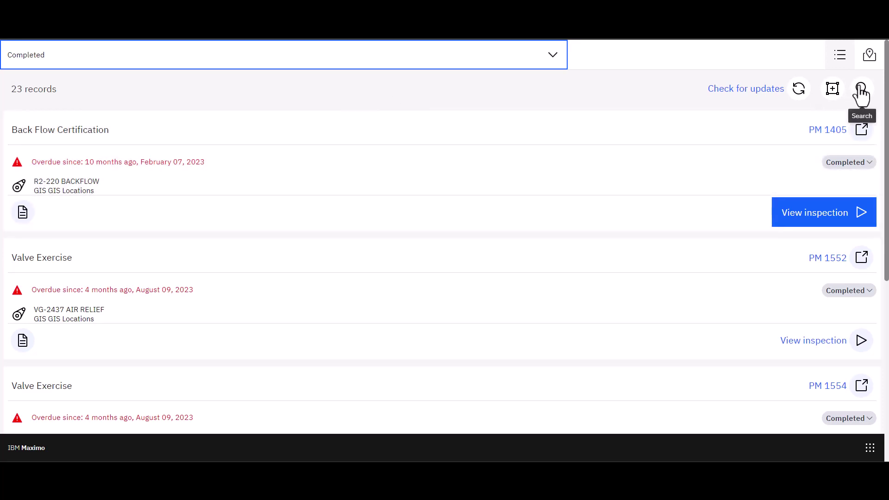
Step: Search completed inspections for 'cond' and open the Conditional Form inspection
left_click(861, 90)
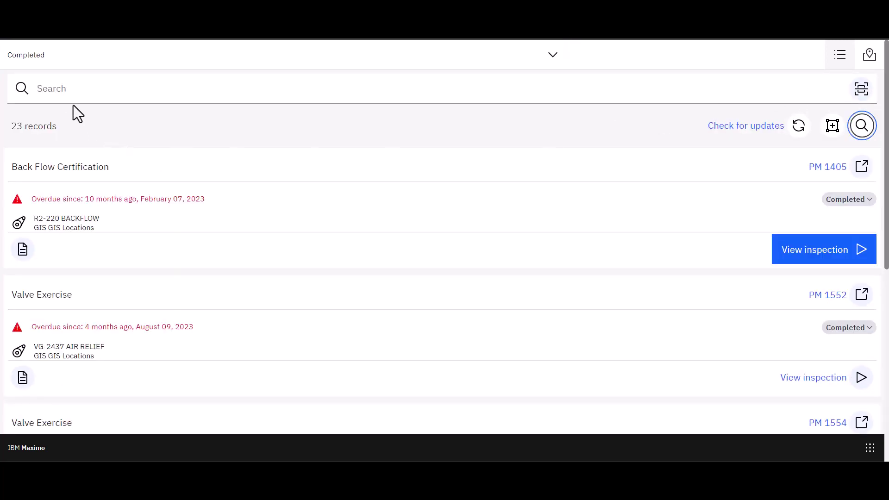
left_click(73, 90)
type("cond")
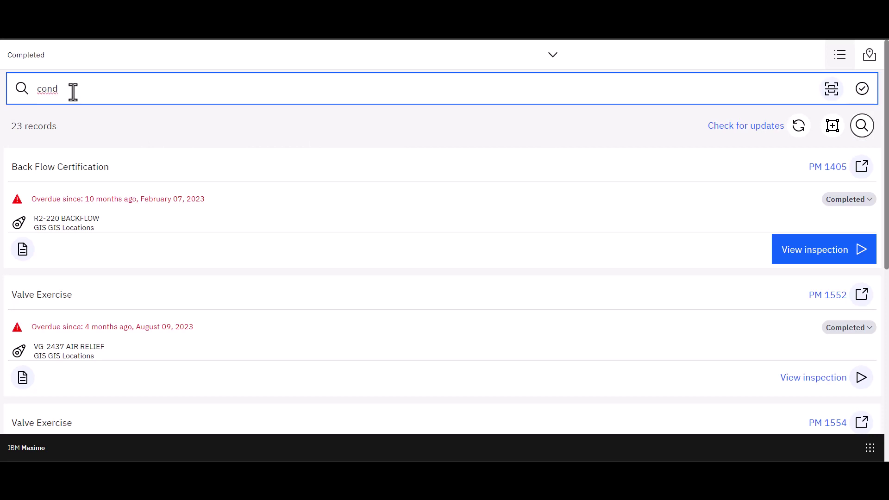
key("Return")
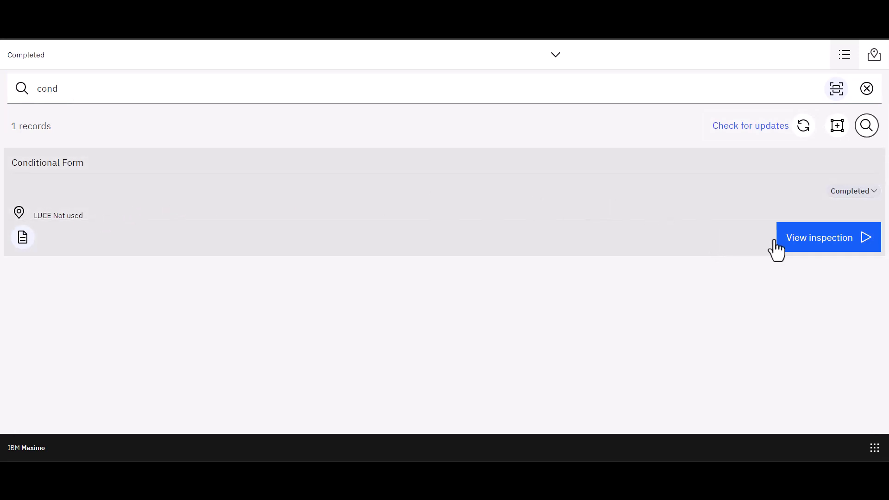
left_click(790, 248)
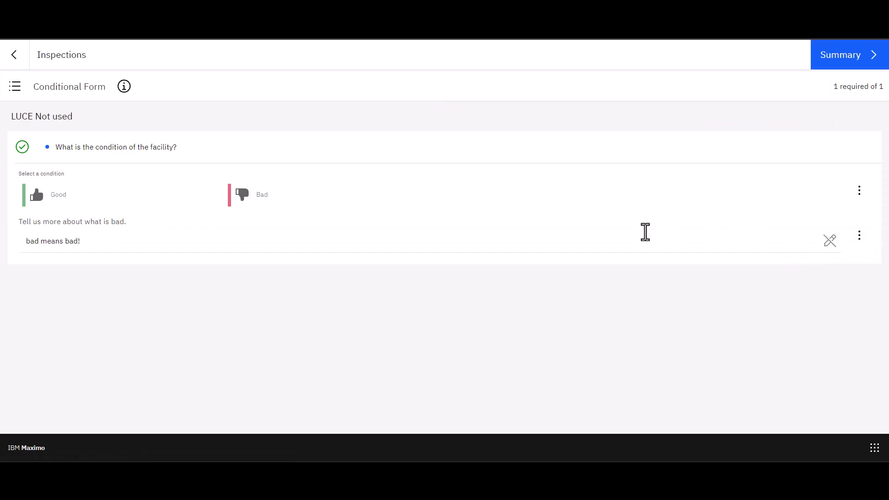